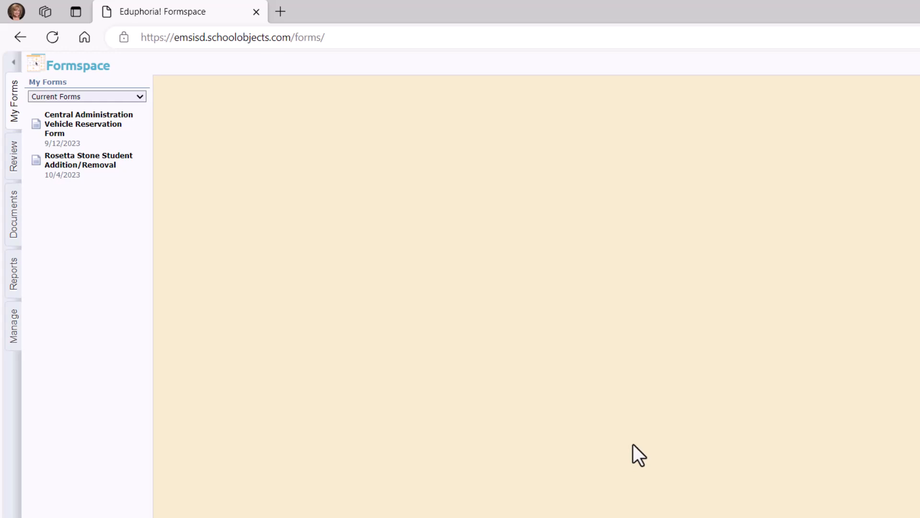
# Open the Vehicle Reservation form from the General Forms category of District Forms for editing and show its questions.
pyautogui.click(14, 334)
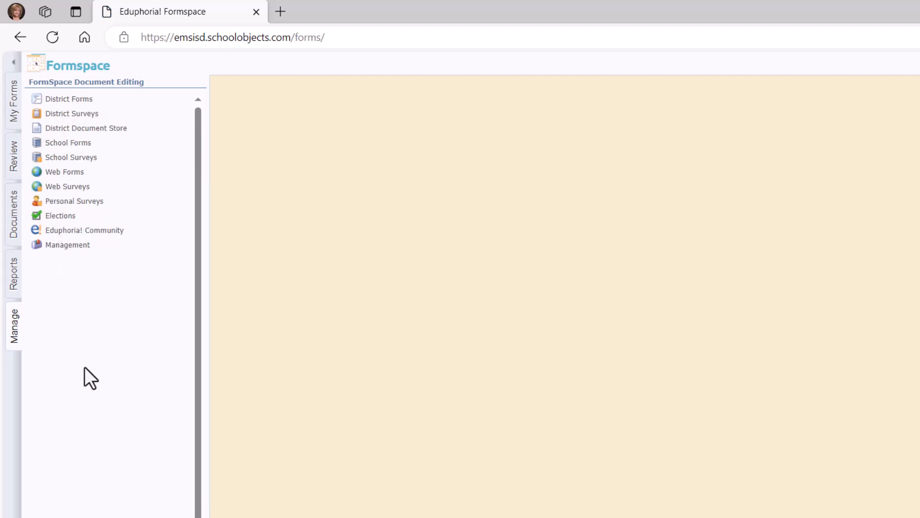
pyautogui.click(77, 102)
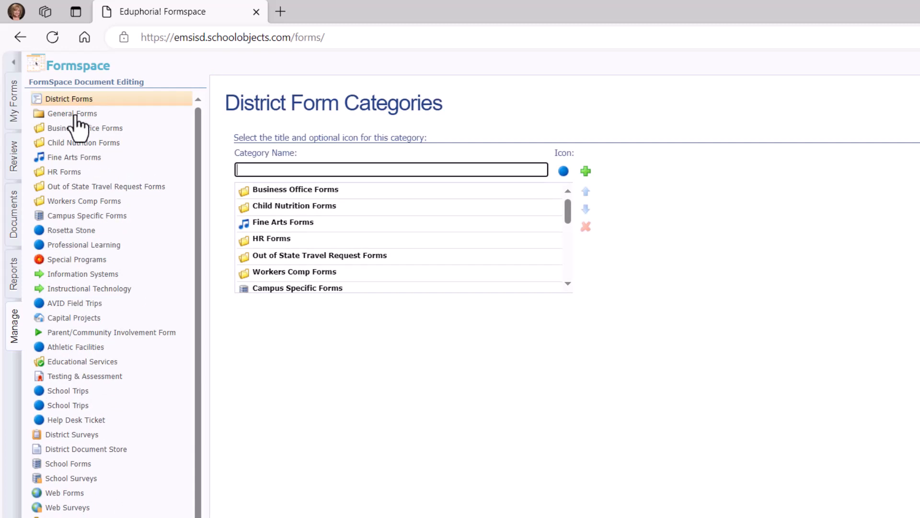
pyautogui.click(74, 114)
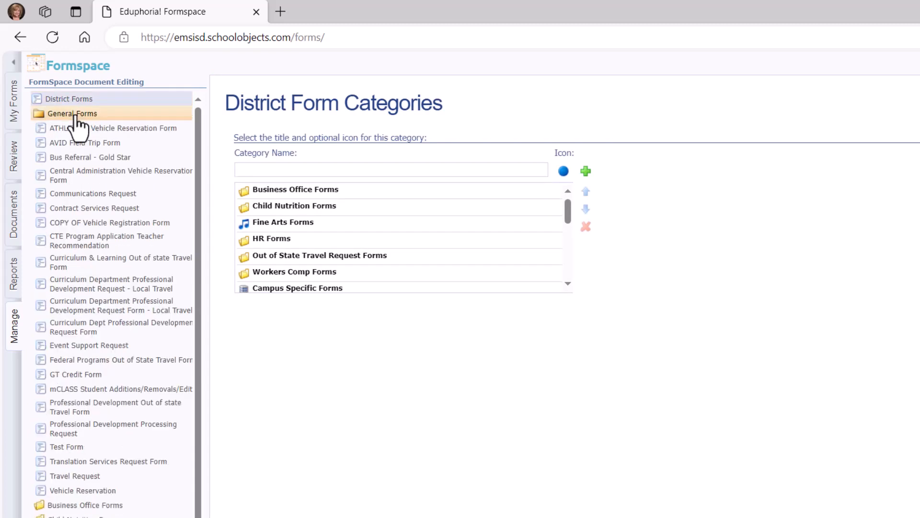
pyautogui.click(72, 492)
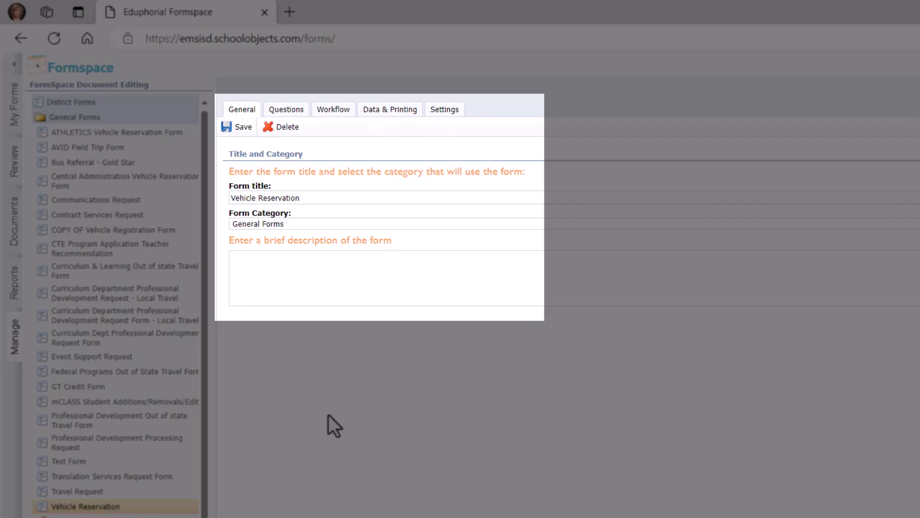
pyautogui.click(287, 109)
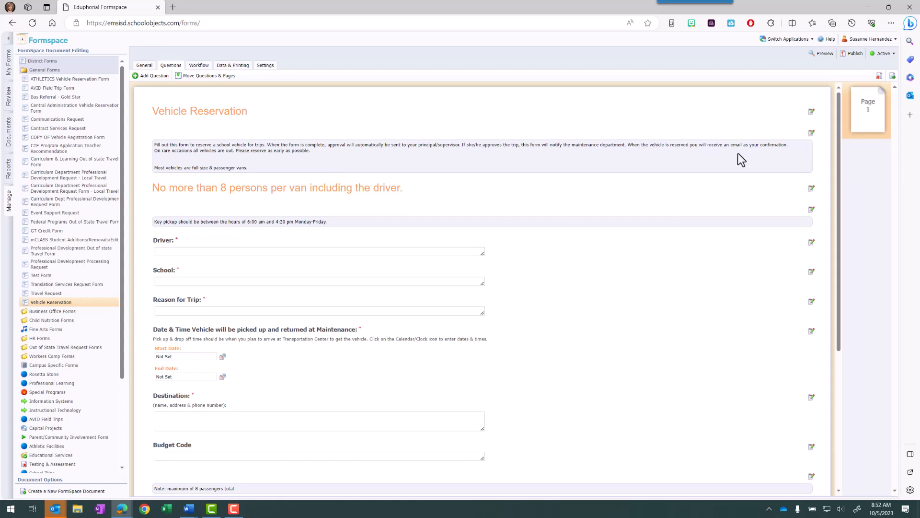
# Add opening instructions: "District vehicles are not allowed to be stored overnight at campuses or a private residence. District vehicles MUST be returned to the Maintenace Facility nightly.".
pyautogui.click(812, 133)
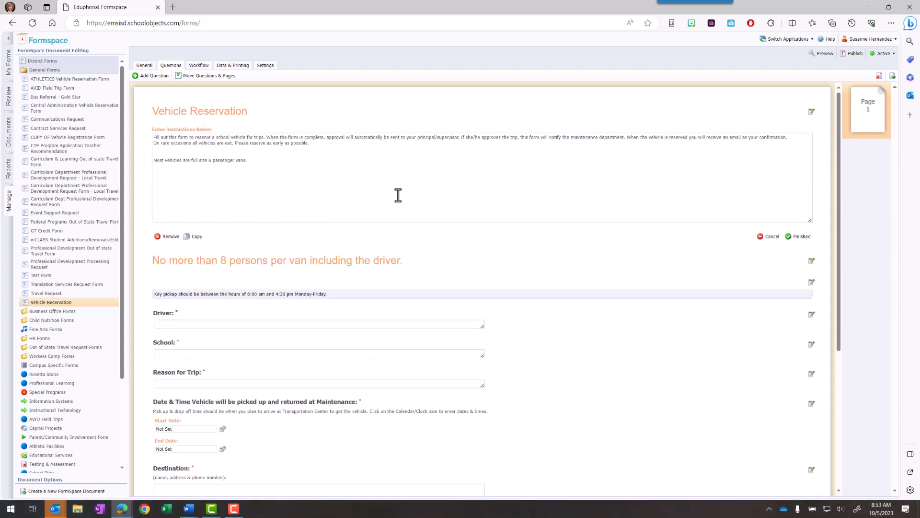
pyautogui.click(154, 153)
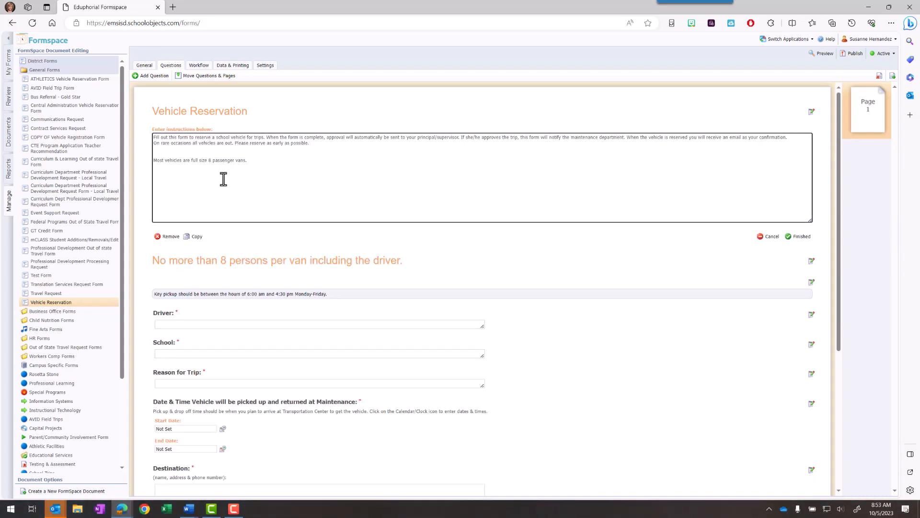
pyautogui.press('Return')
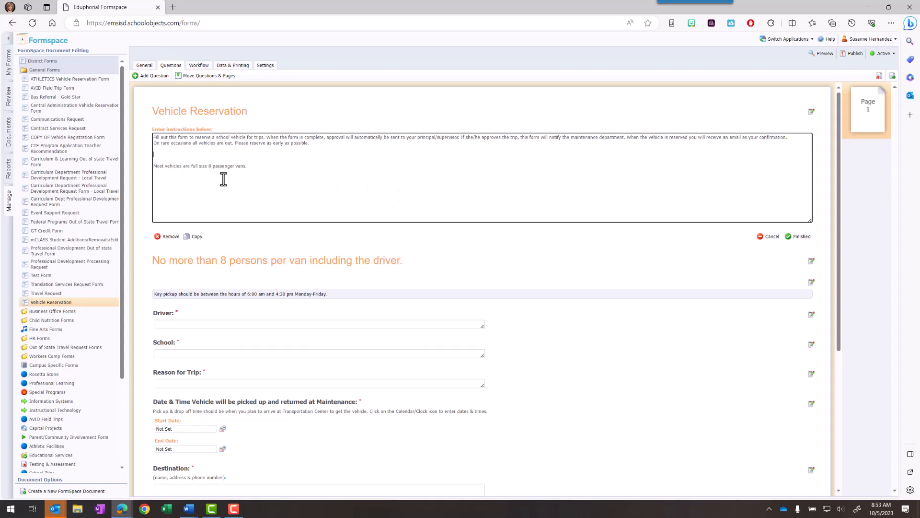
pyautogui.write('District vehicles are not allowed to be stored overnight at campuses or a private residence.  District vehicles MUST be returned to the Maintenace Facility nightly.')
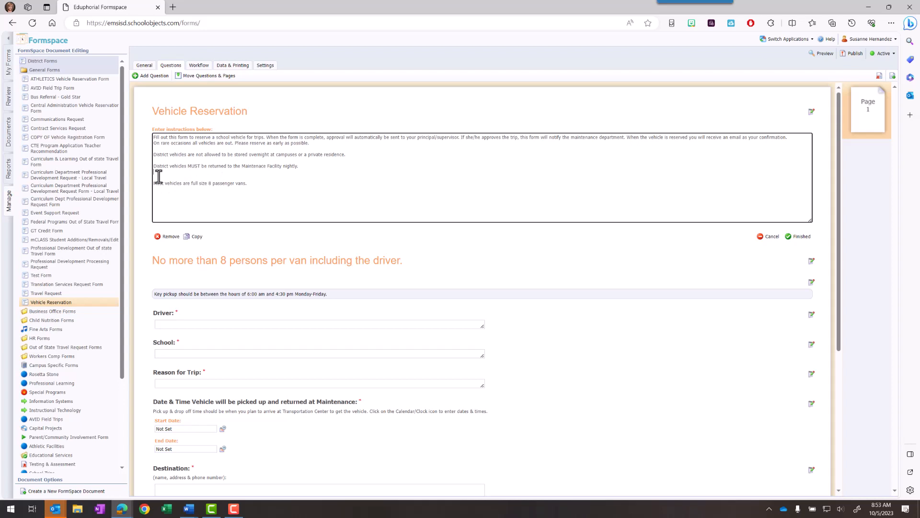
pyautogui.press('BackSpace')
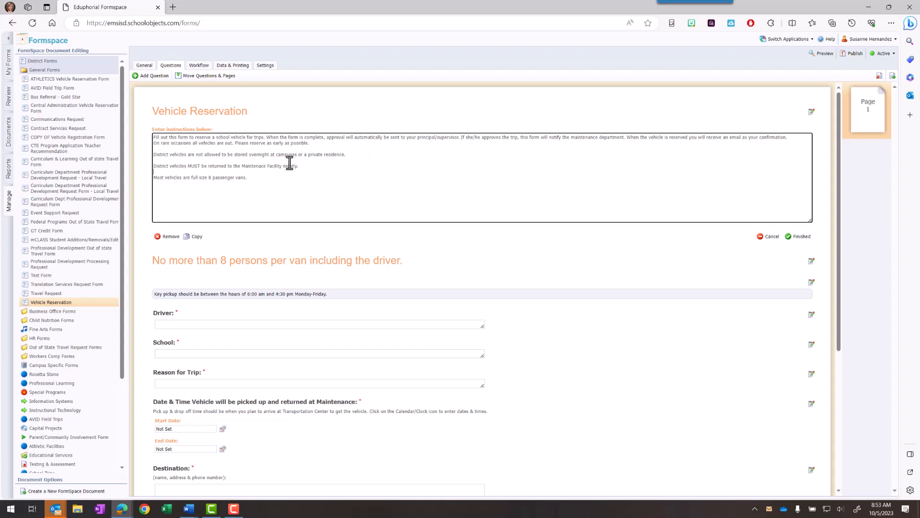
pyautogui.click(801, 239)
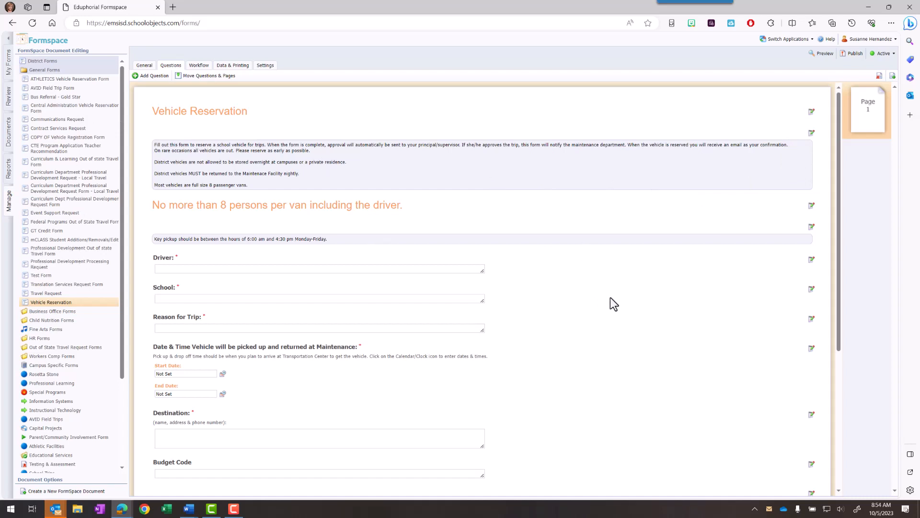
# Preview the Vehicle Reservation form to check the edited instructions, and return to the editor.
pyautogui.click(826, 58)
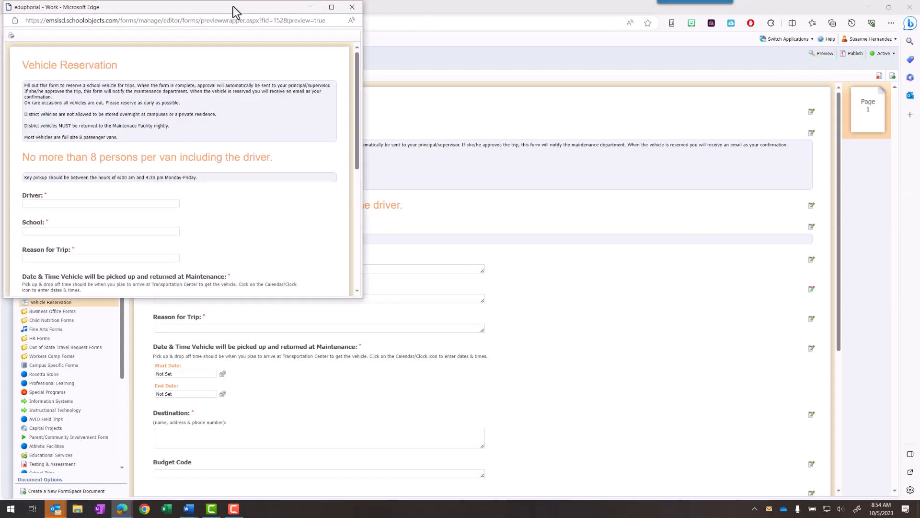
pyautogui.moveTo(234, 11); pyautogui.dragTo(297, 20)
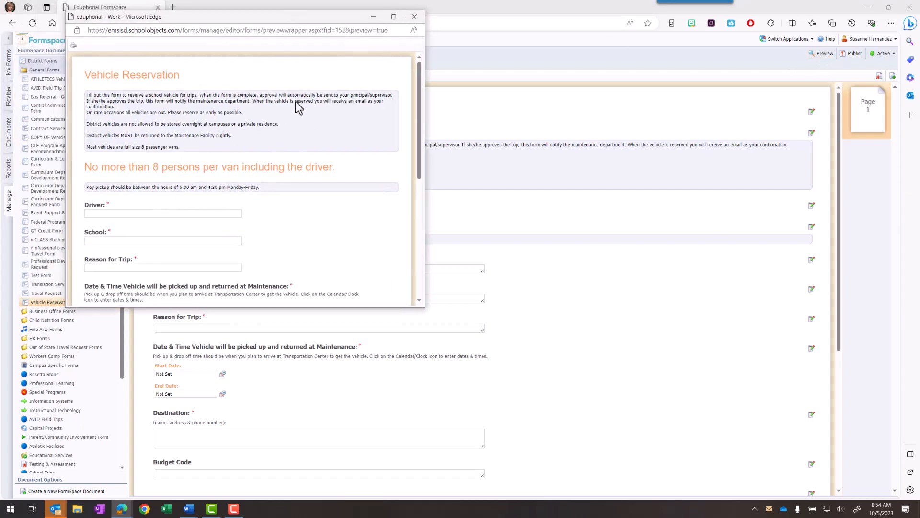
pyautogui.click(646, 278)
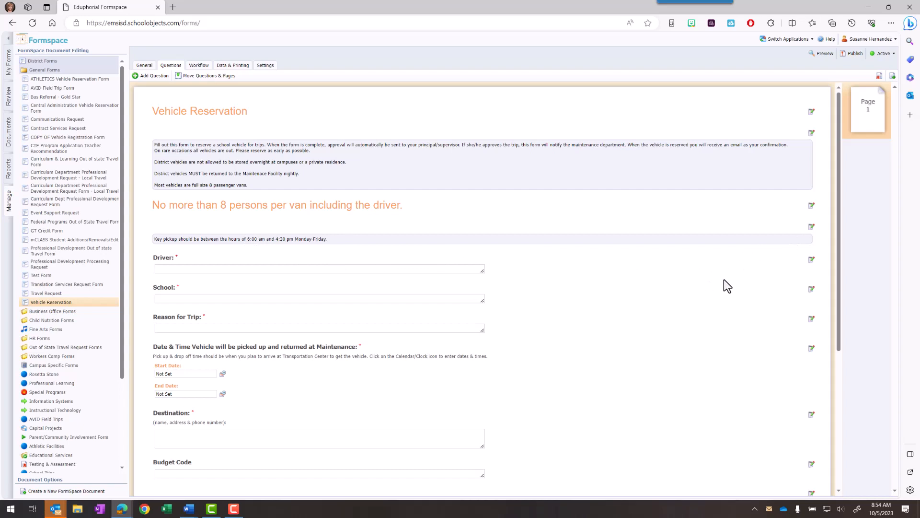
# Change the key pickup hours in the instructions to between 7:00 am and 3:30 pm Monday-Friday.
pyautogui.click(812, 227)
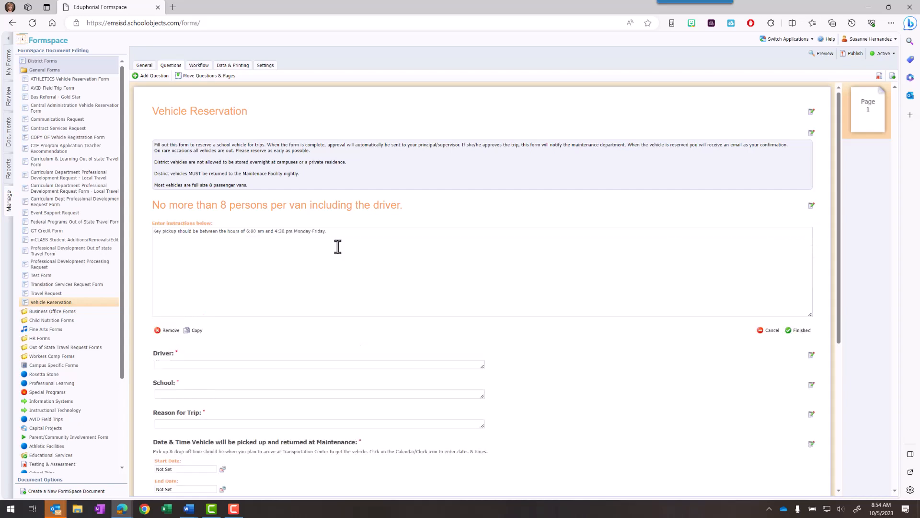
pyautogui.click(247, 234)
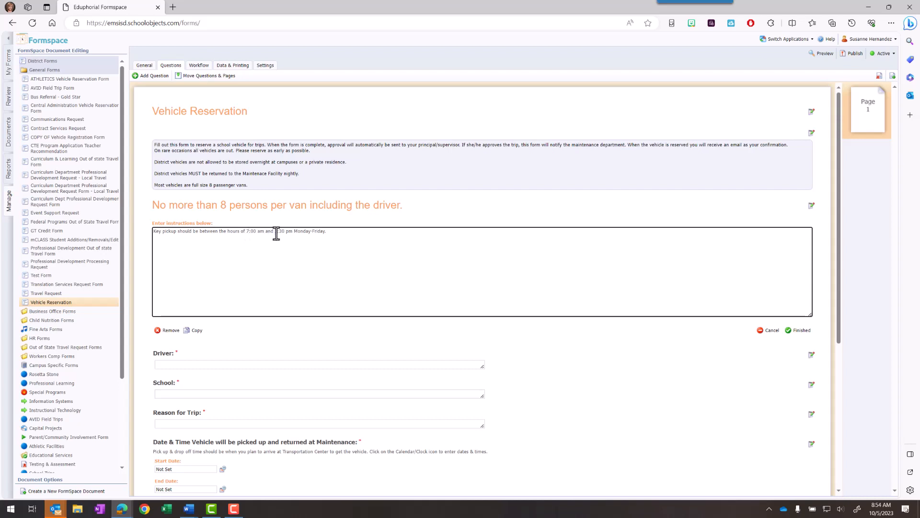
pyautogui.click(799, 331)
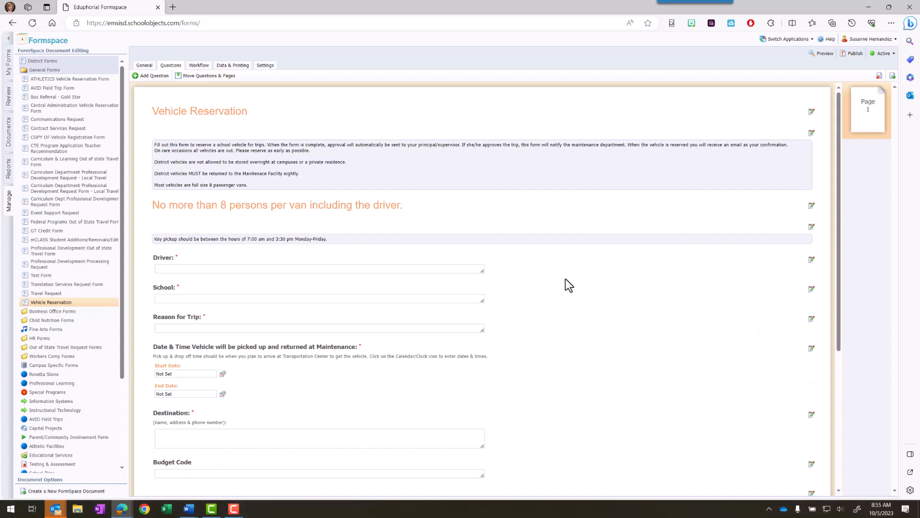
# Add a new question to the form and move it up directly after Destination, above Budget Code, saving the order.
pyautogui.click(151, 78)
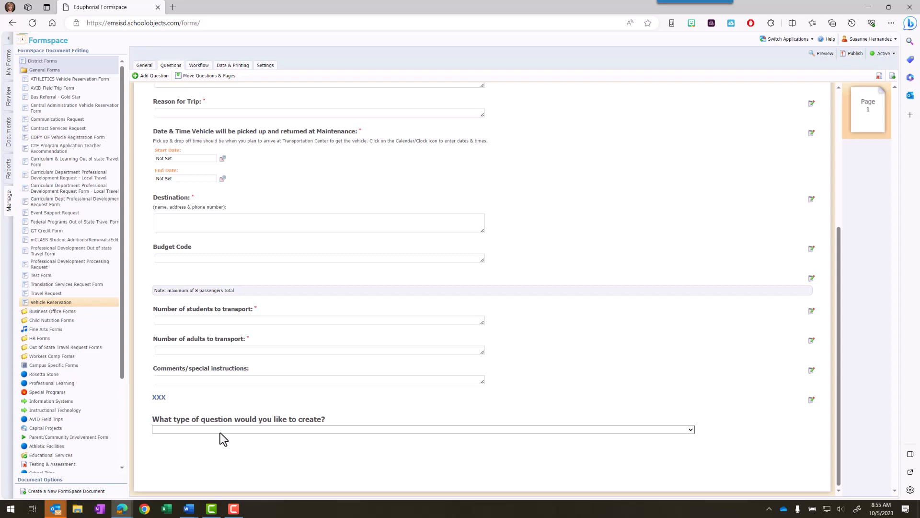
pyautogui.click(220, 433)
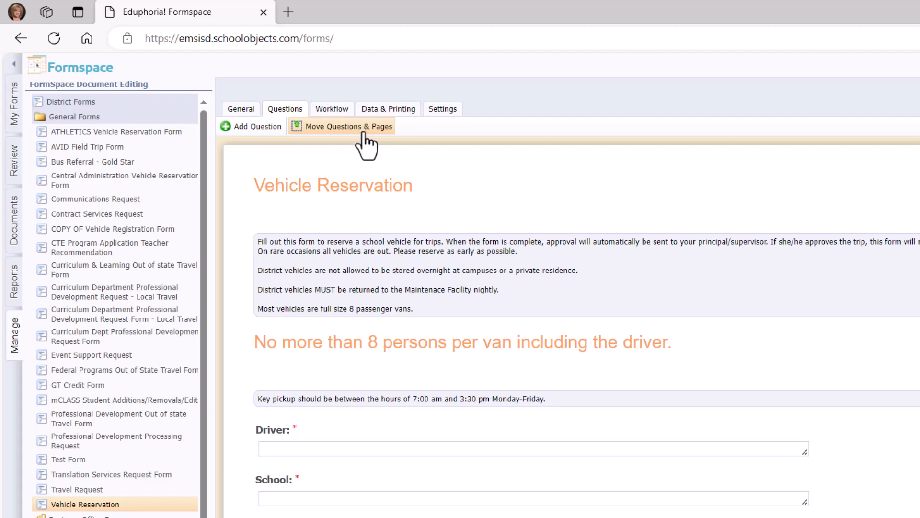
pyautogui.click(338, 133)
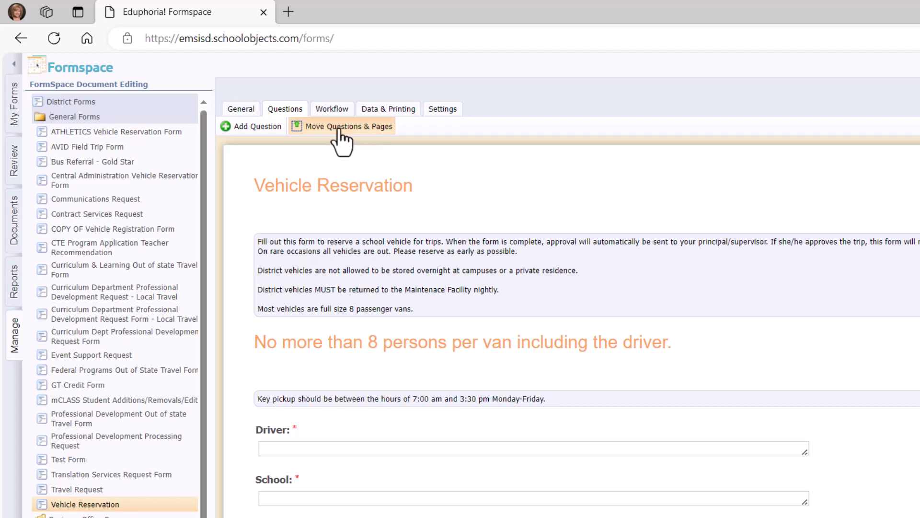
pyautogui.scroll(-5, 395, 244)
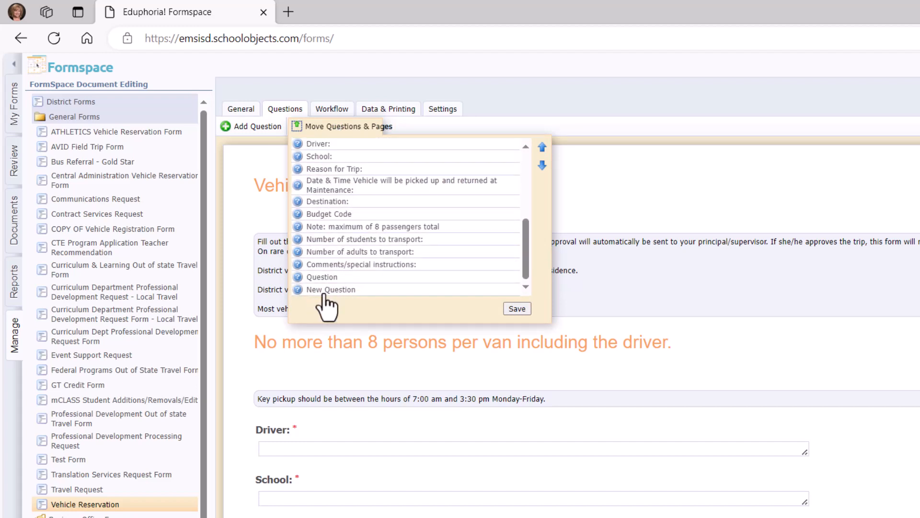
pyautogui.click(324, 294)
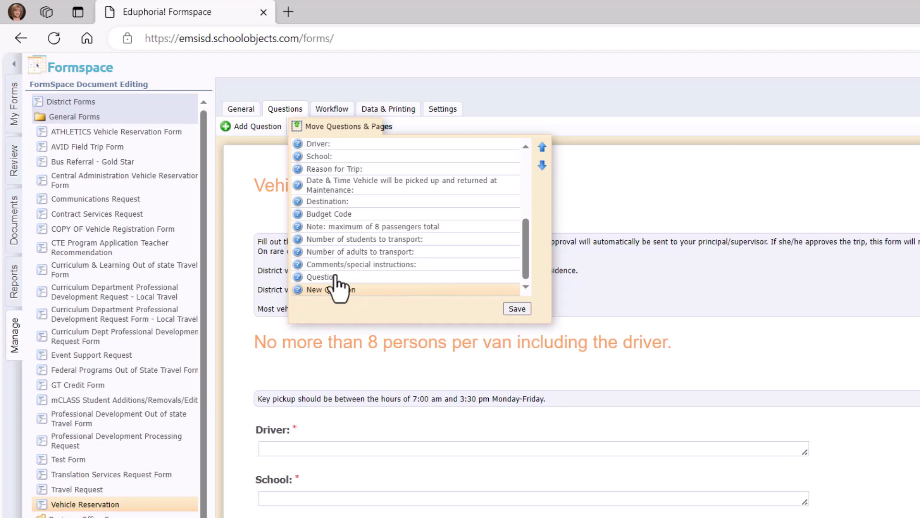
pyautogui.click(542, 147)
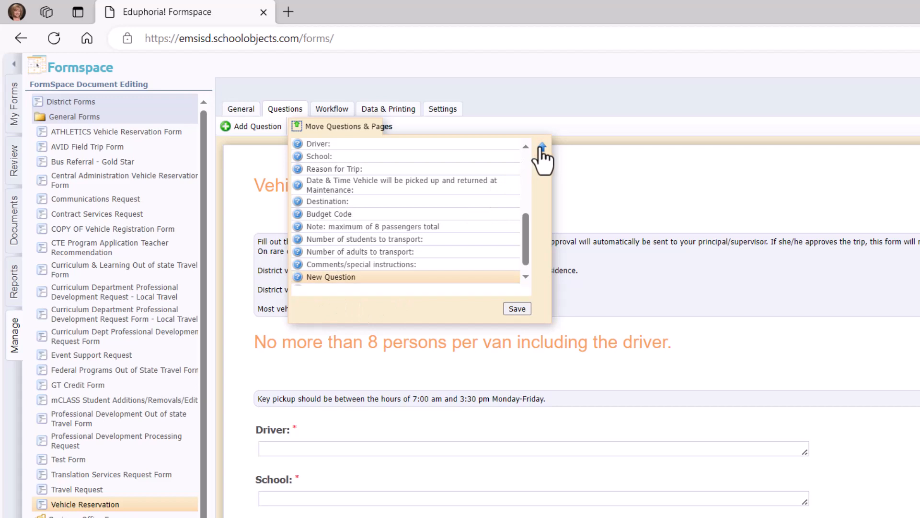
pyautogui.click(541, 147)
pyautogui.click(542, 147)
pyautogui.click(541, 147)
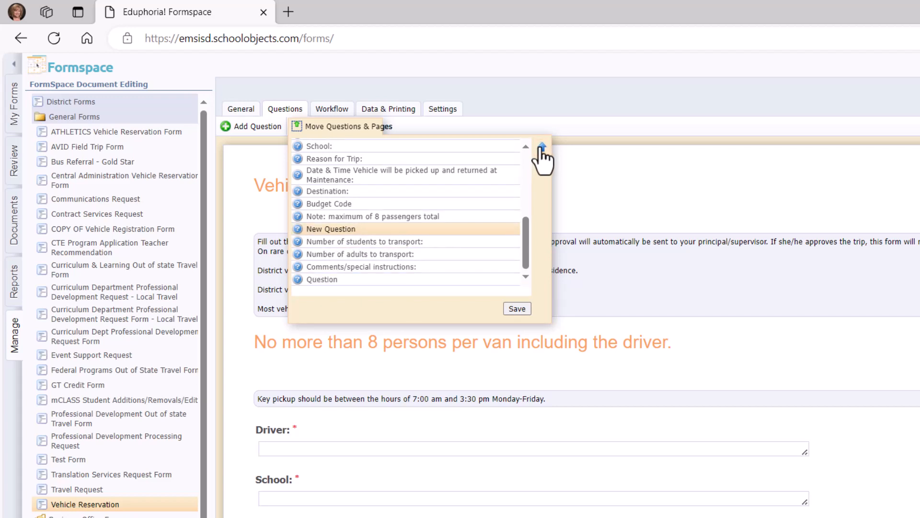
pyautogui.click(542, 147)
pyautogui.click(542, 147)
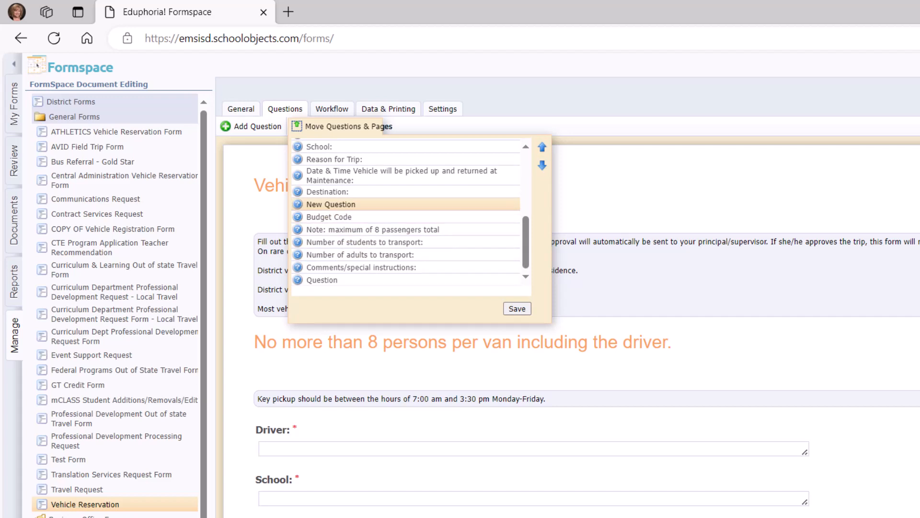
pyautogui.click(517, 309)
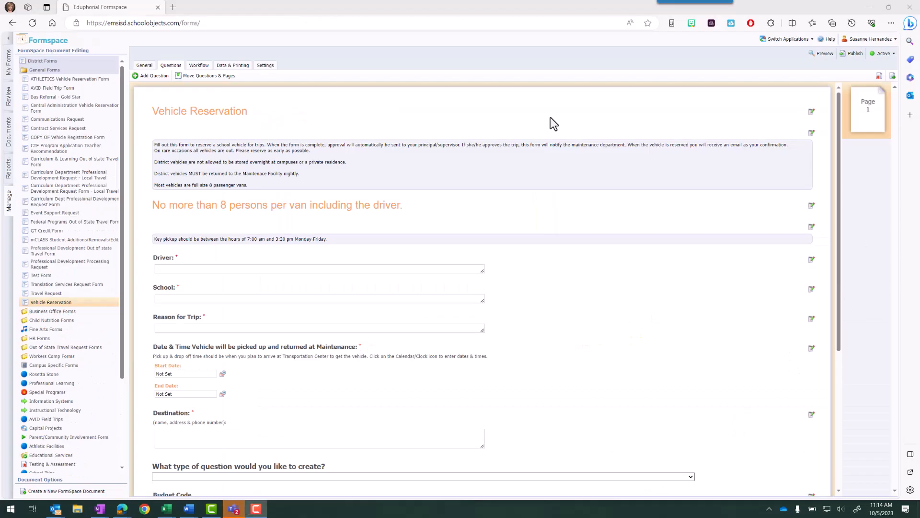
# Open the form's Default workflow and apply it to all schools.
pyautogui.click(200, 67)
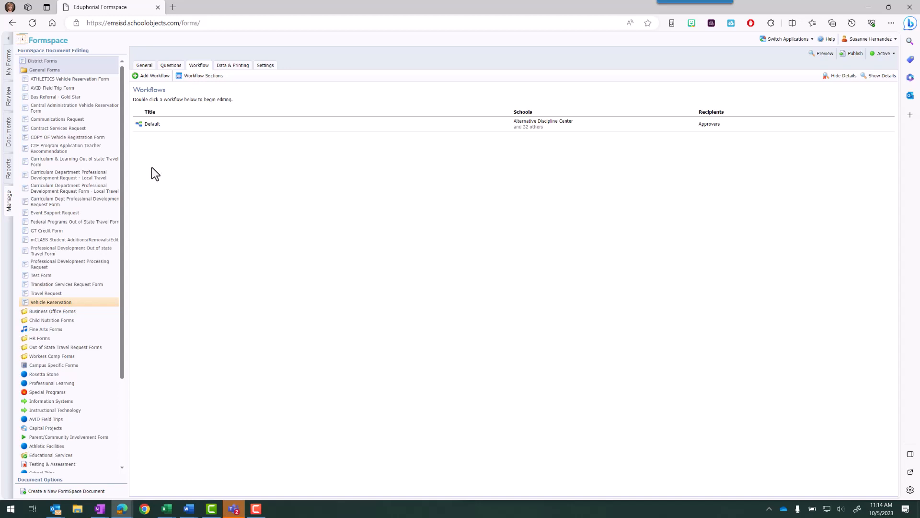
pyautogui.doubleClick(152, 125)
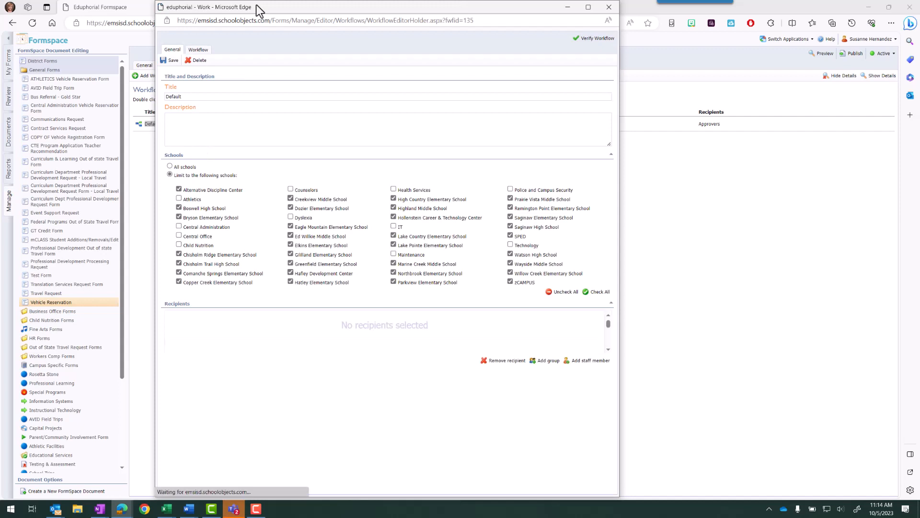
pyautogui.moveTo(256, 6); pyautogui.dragTo(200, 22)
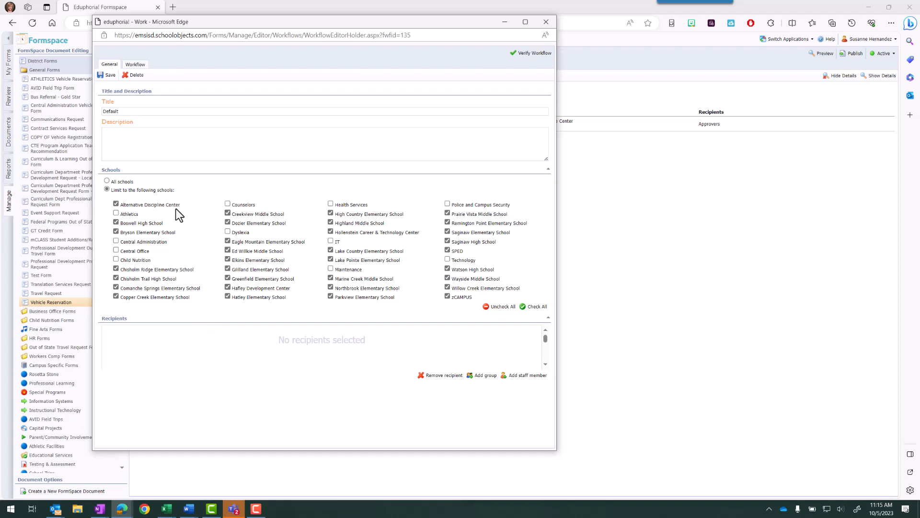
pyautogui.click(106, 180)
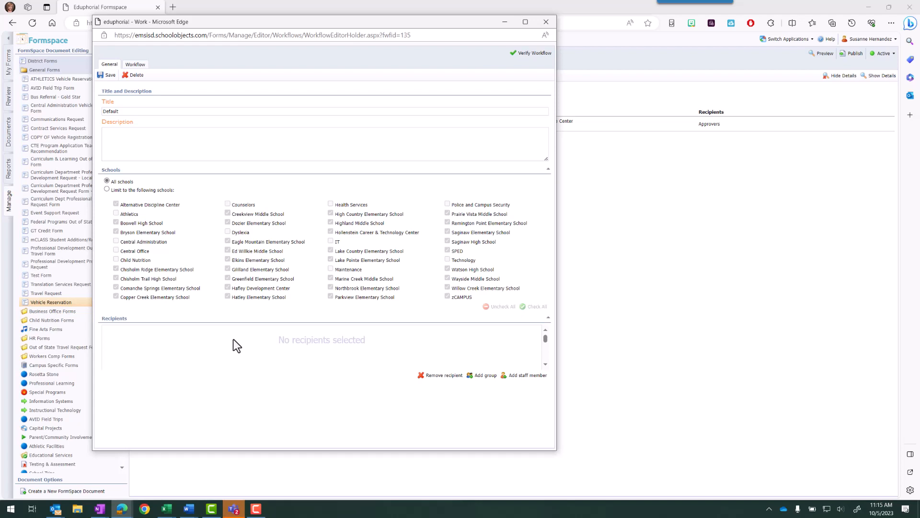
pyautogui.click(107, 189)
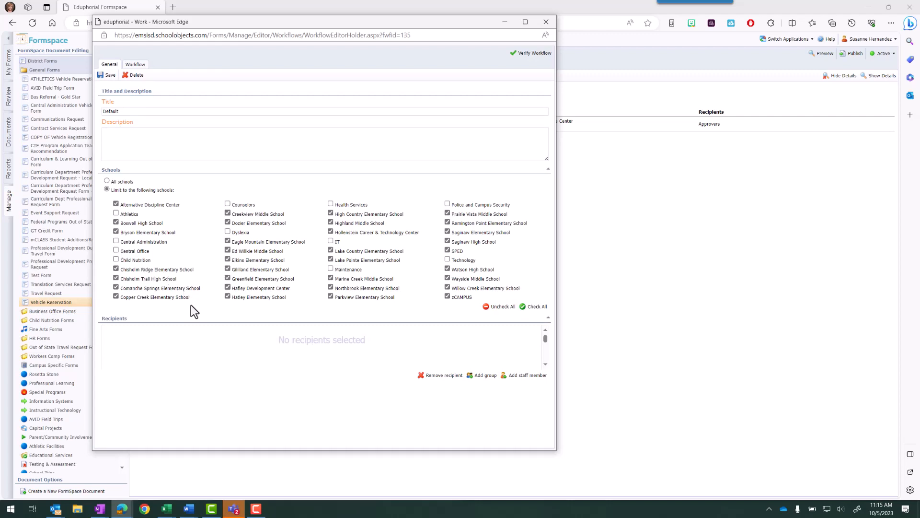
pyautogui.click(107, 181)
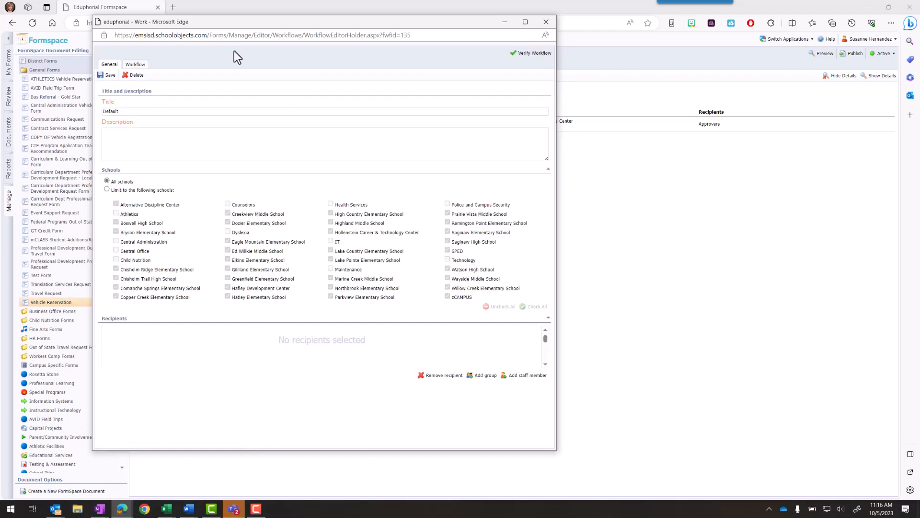
# Select the Principals 2023-2024 group as the approver for Step 1 of the workflow.
pyautogui.click(137, 65)
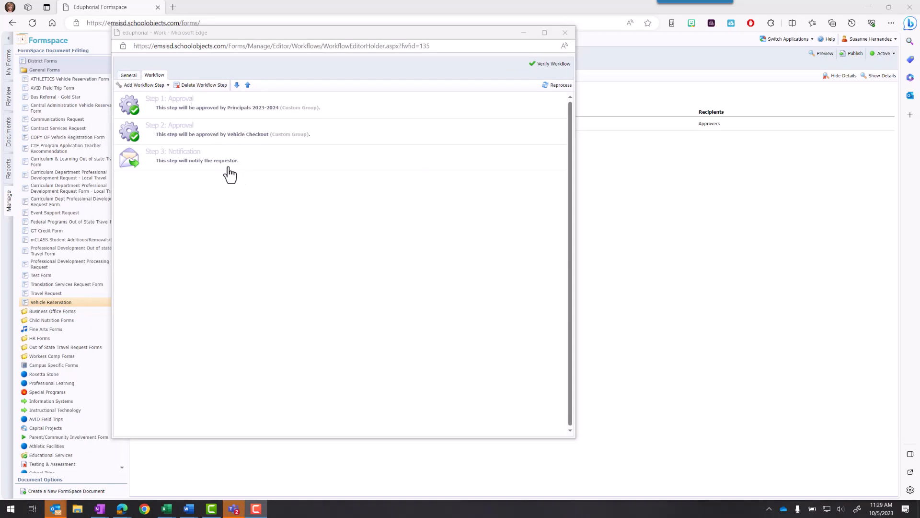
pyautogui.click(200, 114)
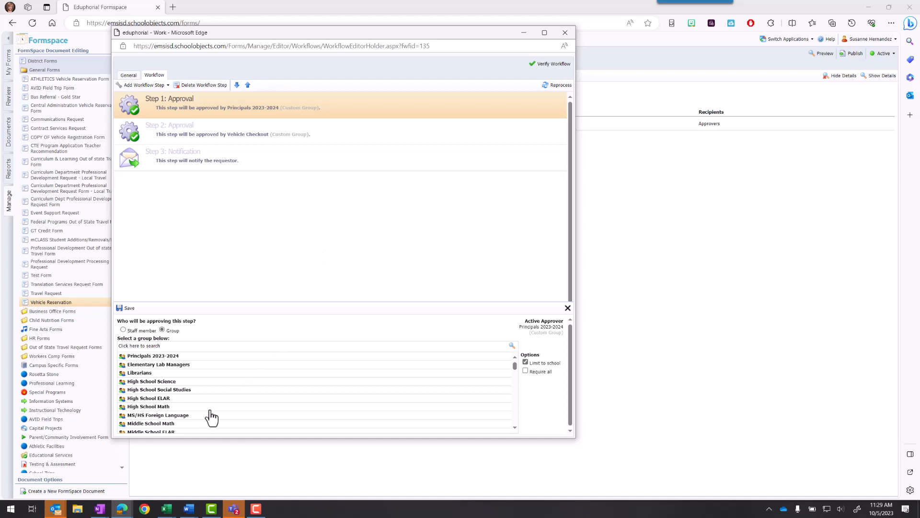
pyautogui.click(155, 357)
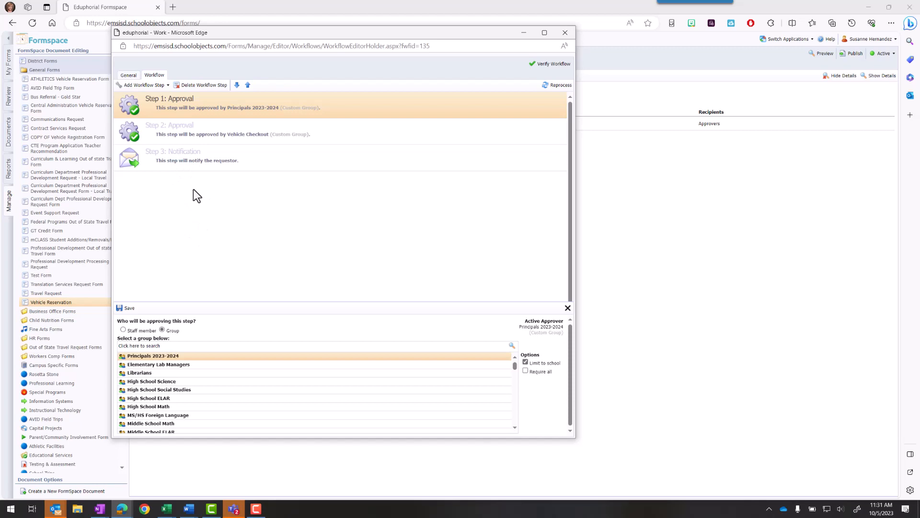
# Check the available workflow step types and open the Step 3 notification to see who is notified.
pyautogui.click(166, 86)
pyautogui.click(168, 165)
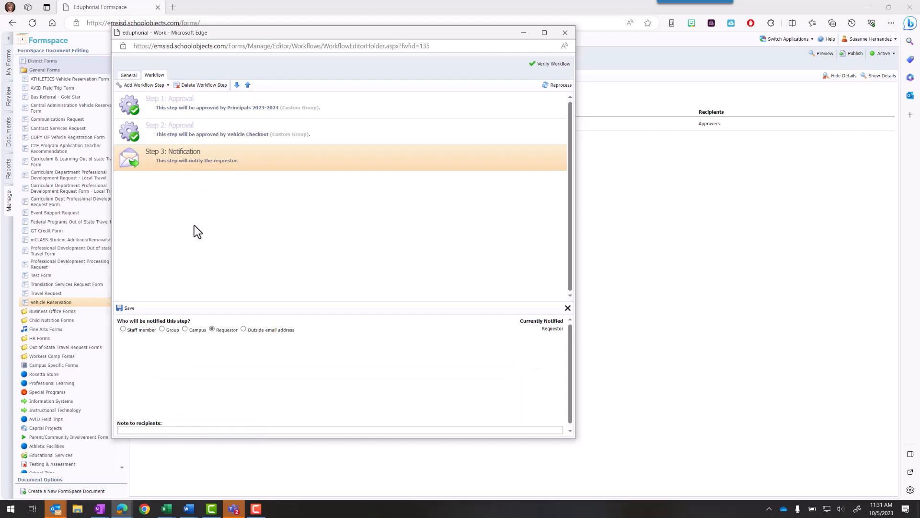
# Move the Vehicle Checkout approval step above the Principals 2023-2024 approval, and return it to second place.
pyautogui.click(168, 138)
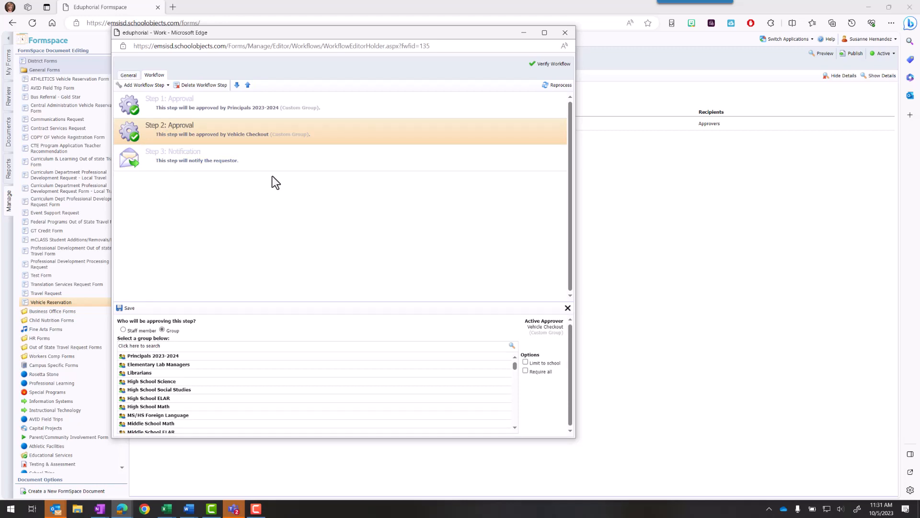
pyautogui.click(248, 85)
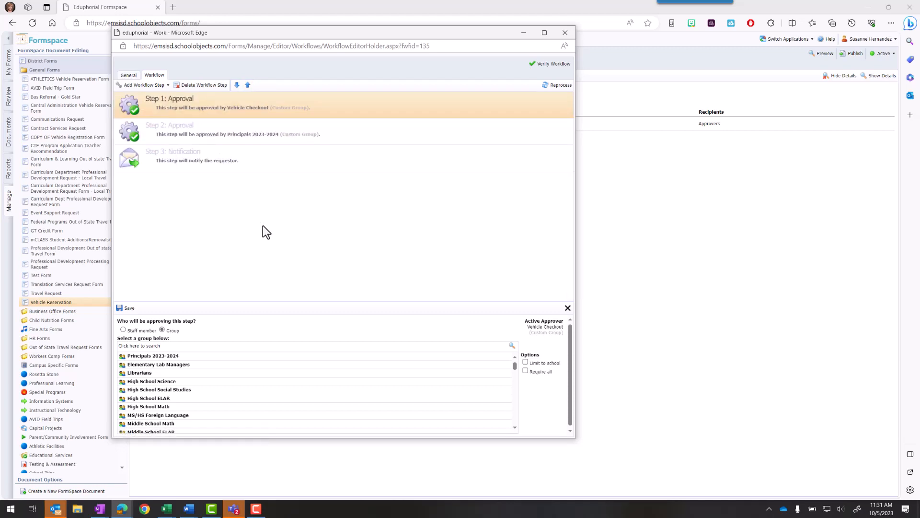
pyautogui.click(237, 85)
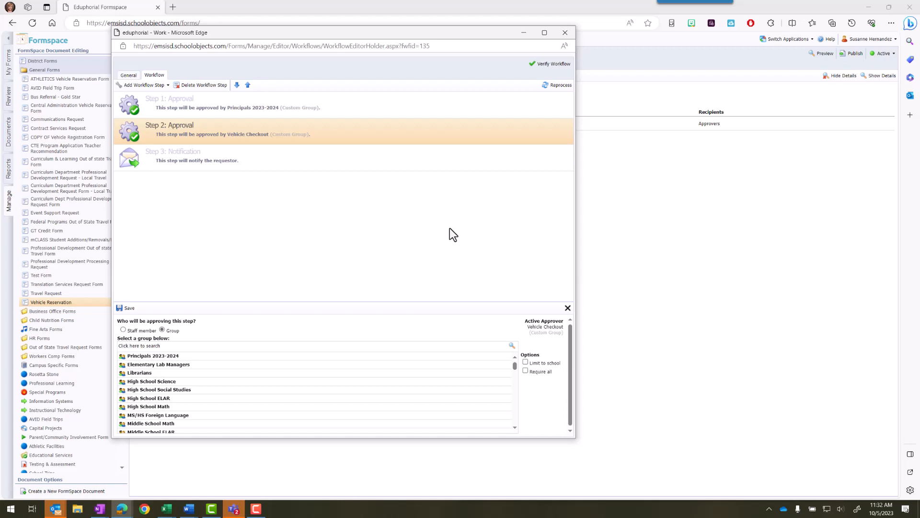
# Save the Default workflow's general settings and publish the Vehicle Reservation form, committing the changes made to it.
pyautogui.click(128, 76)
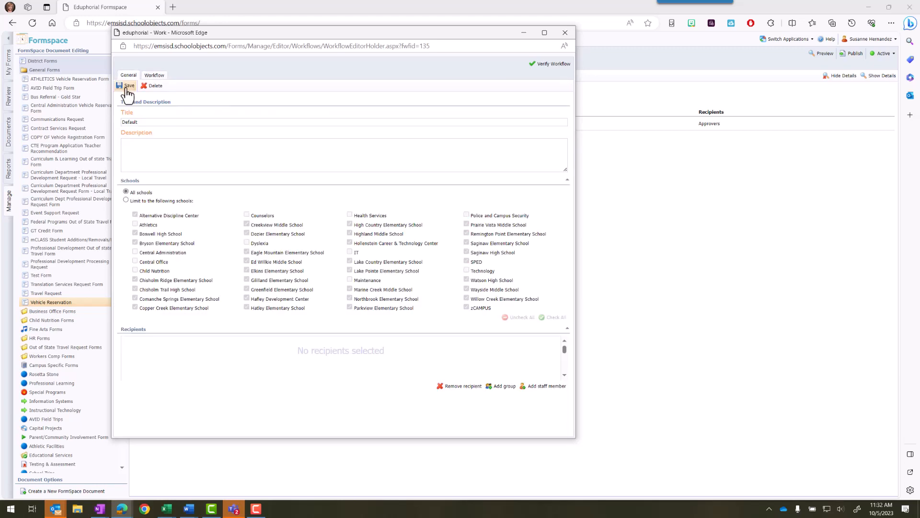
pyautogui.click(127, 87)
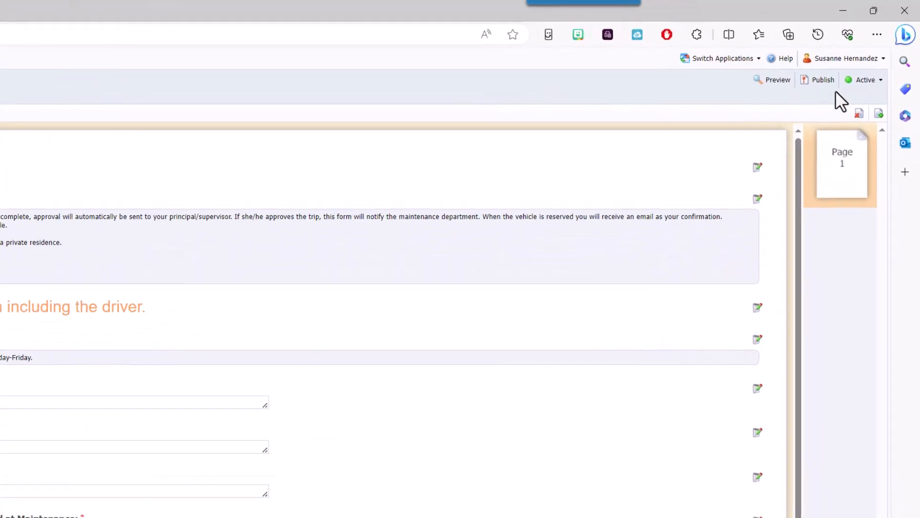
pyautogui.click(812, 89)
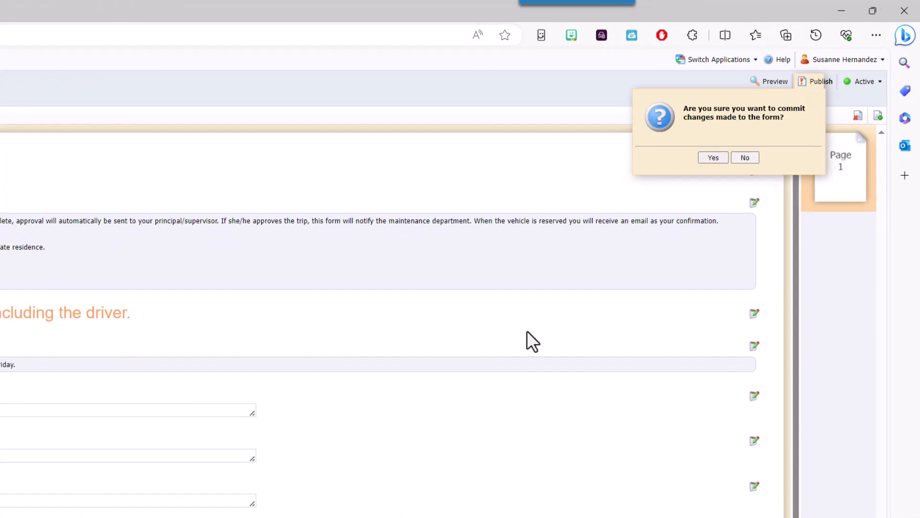
pyautogui.click(714, 157)
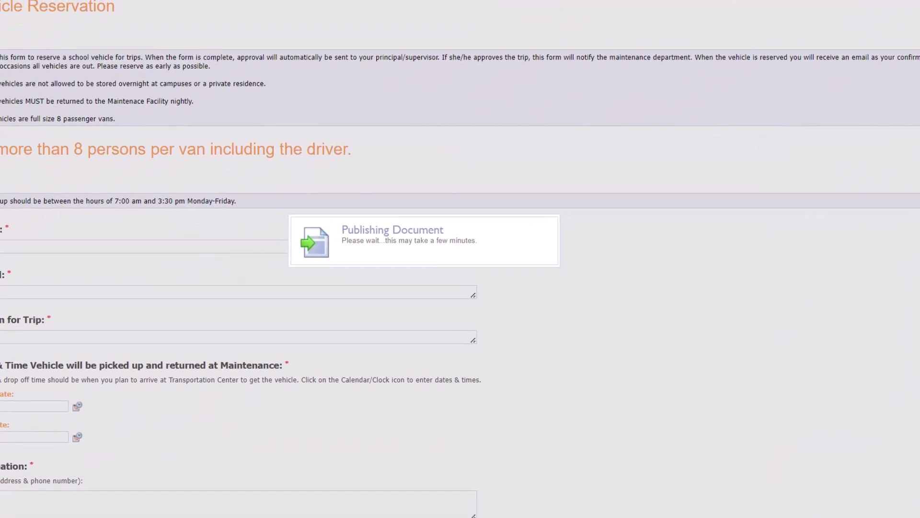